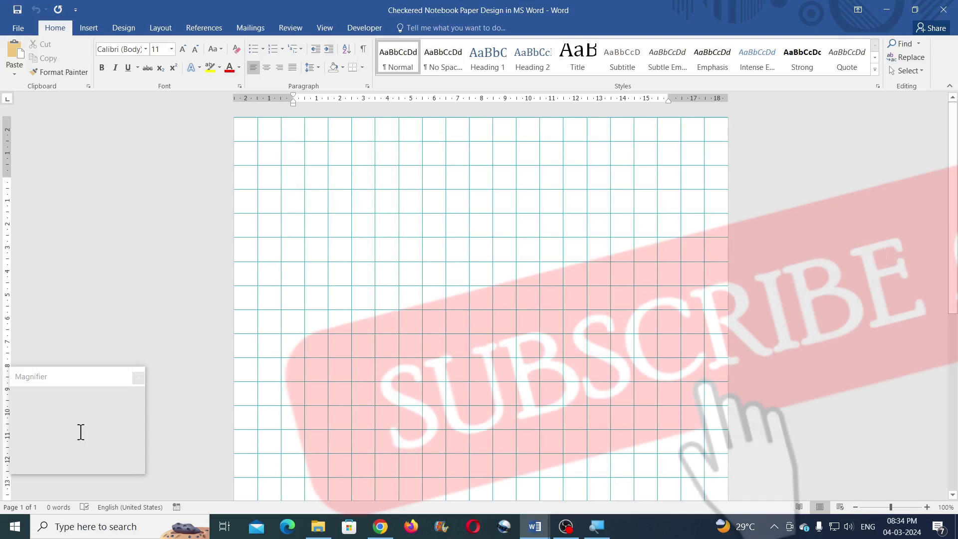
- Switch from the finished grid document to the blank Word document window
{"action": "left_click", "coordinate": [605, 467]}
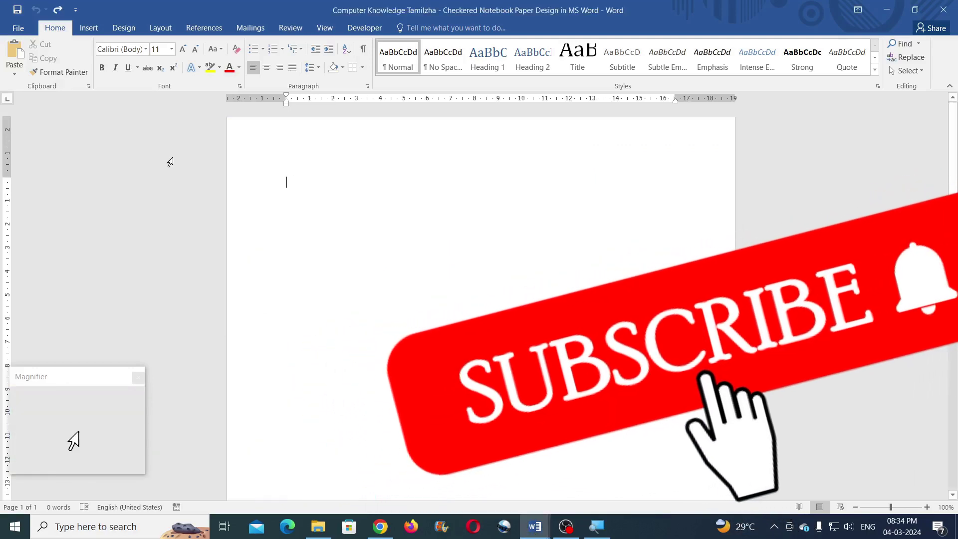
- Set the page's paper size to A4
{"action": "left_click", "coordinate": [166, 30]}
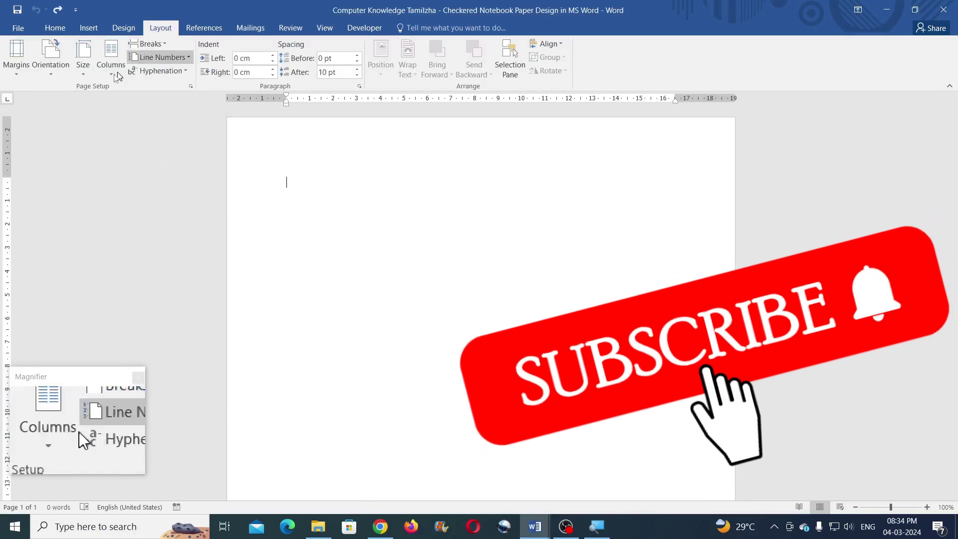
{"action": "left_click", "coordinate": [86, 77]}
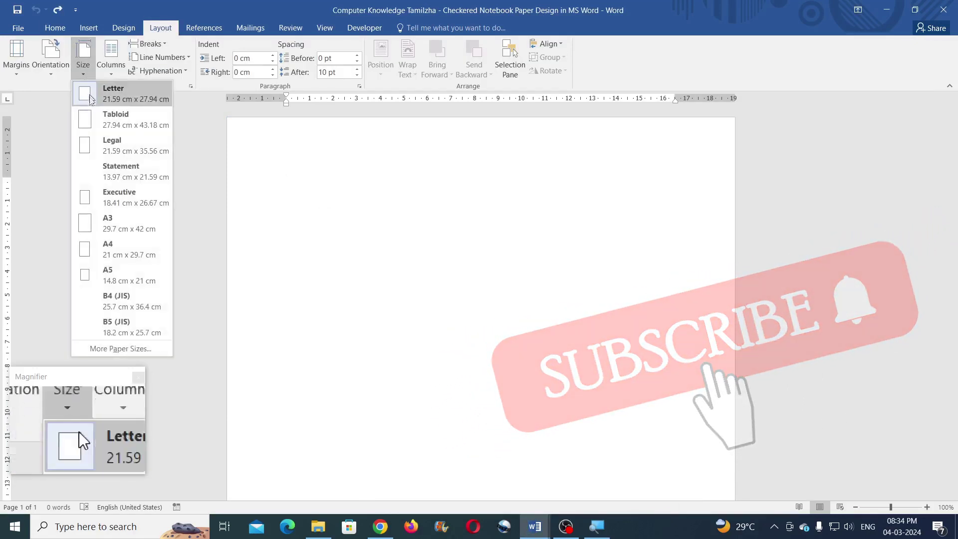
{"action": "left_click", "coordinate": [102, 247]}
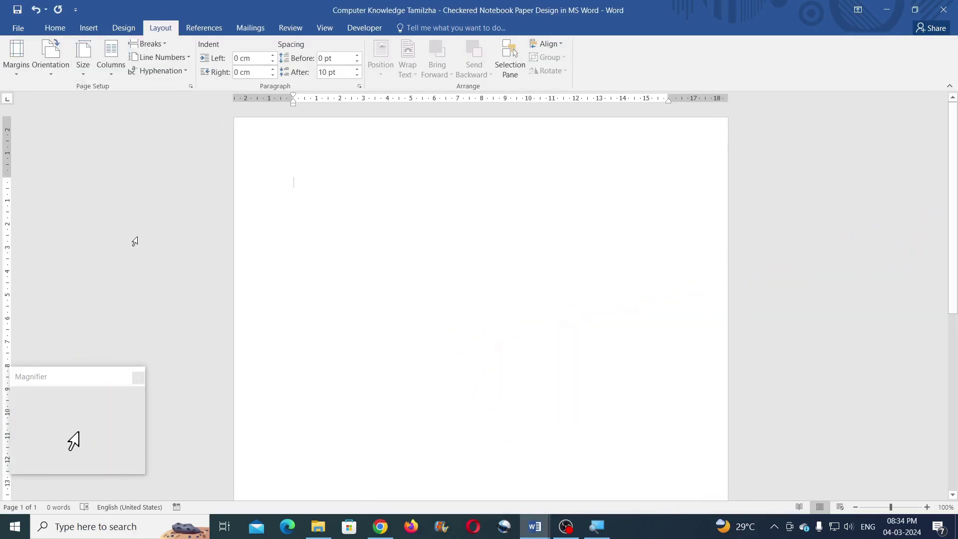
- Insert a Simple Text Box and delete its placeholder text
{"action": "left_click", "coordinate": [89, 28]}
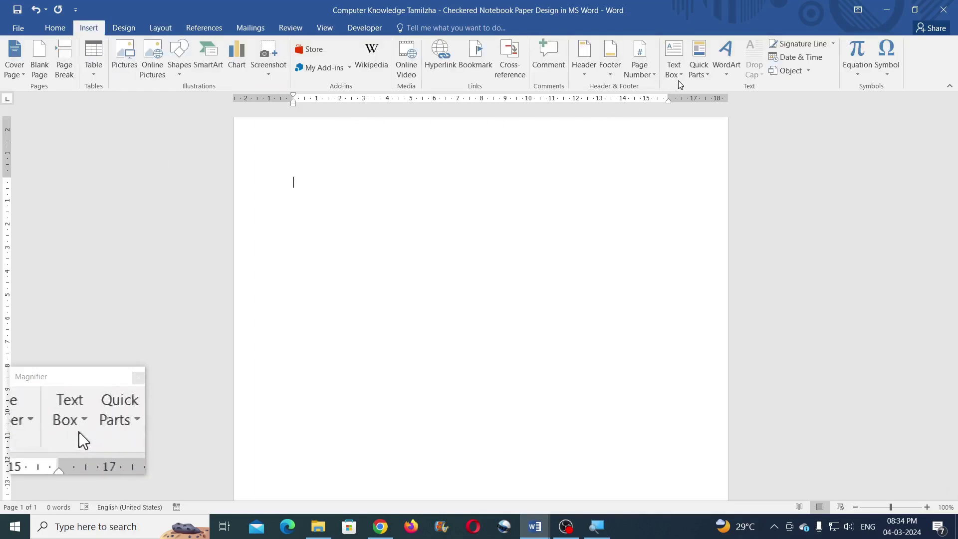
{"action": "left_click", "coordinate": [674, 67]}
{"action": "left_click", "coordinate": [703, 154]}
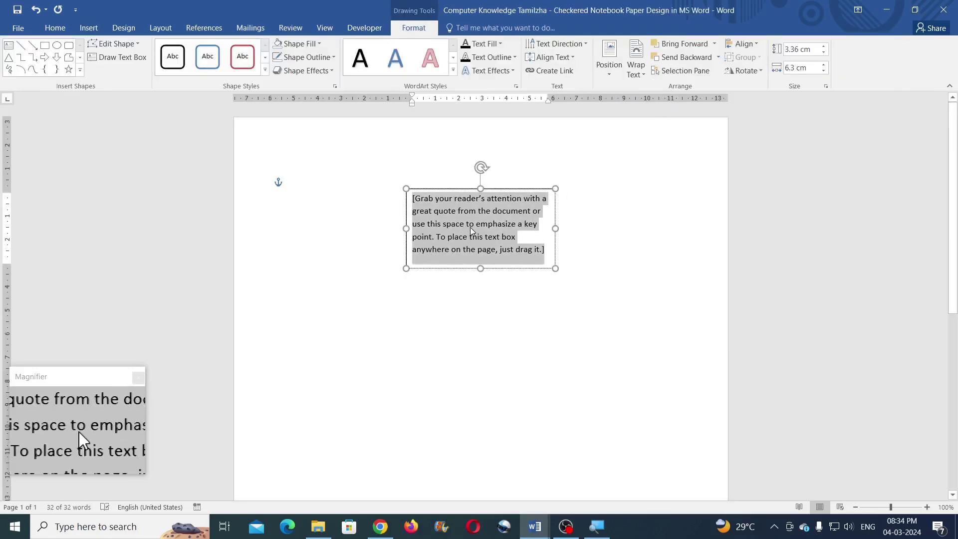
{"action": "key", "text": "Delete"}
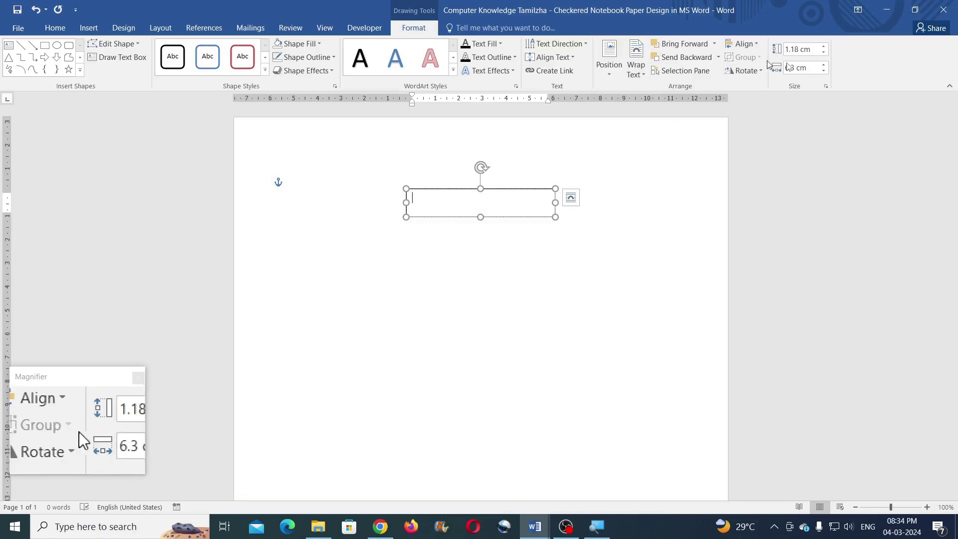
- Resize the text box to 29.7 cm high by 21 cm wide
{"action": "left_click", "coordinate": [802, 49]}
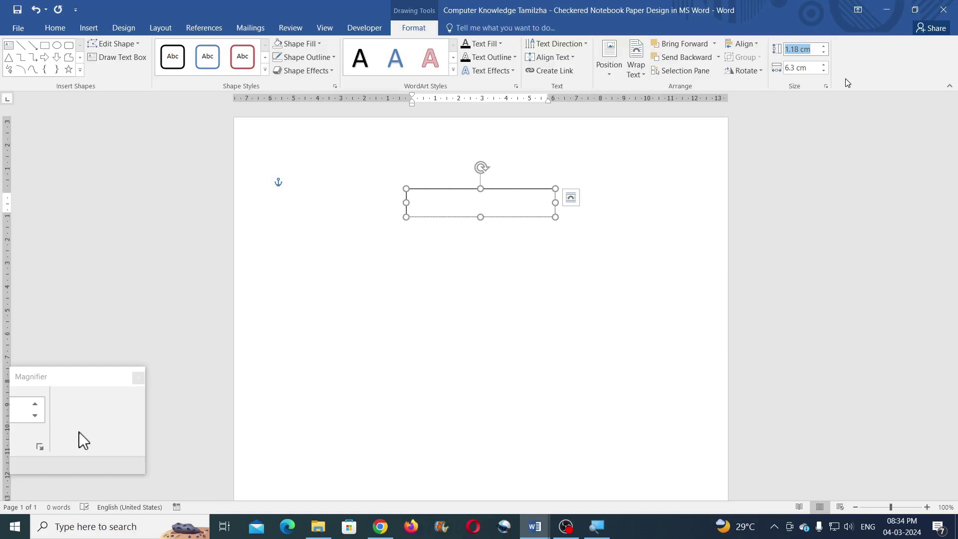
{"action": "type", "text": "29.7"}
{"action": "key", "text": "Return"}
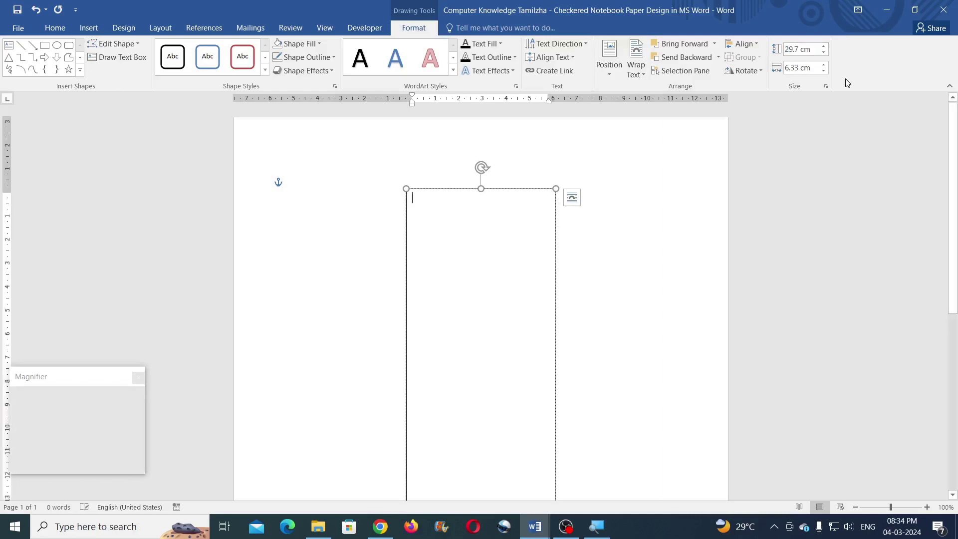
{"action": "left_click", "coordinate": [814, 65]}
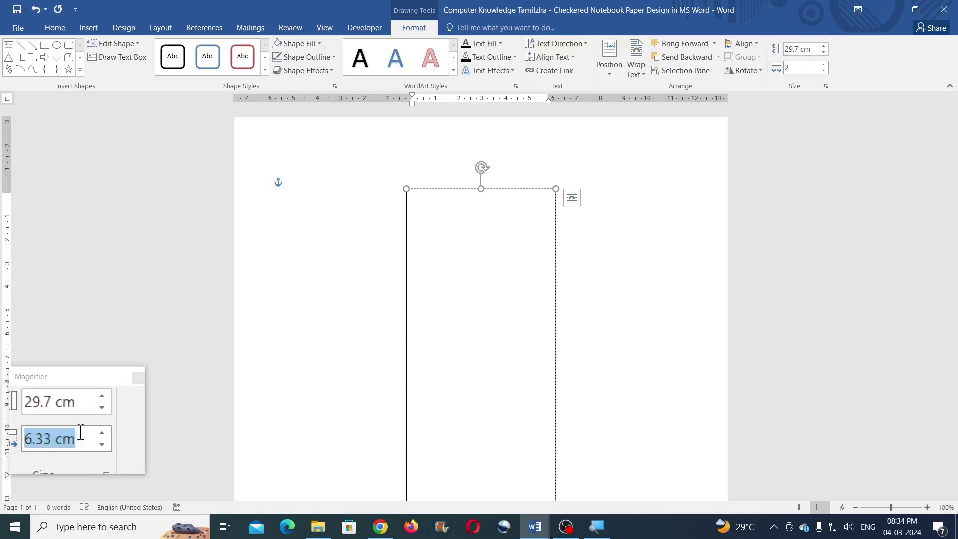
{"action": "type", "text": "21"}
{"action": "key", "text": "Return"}
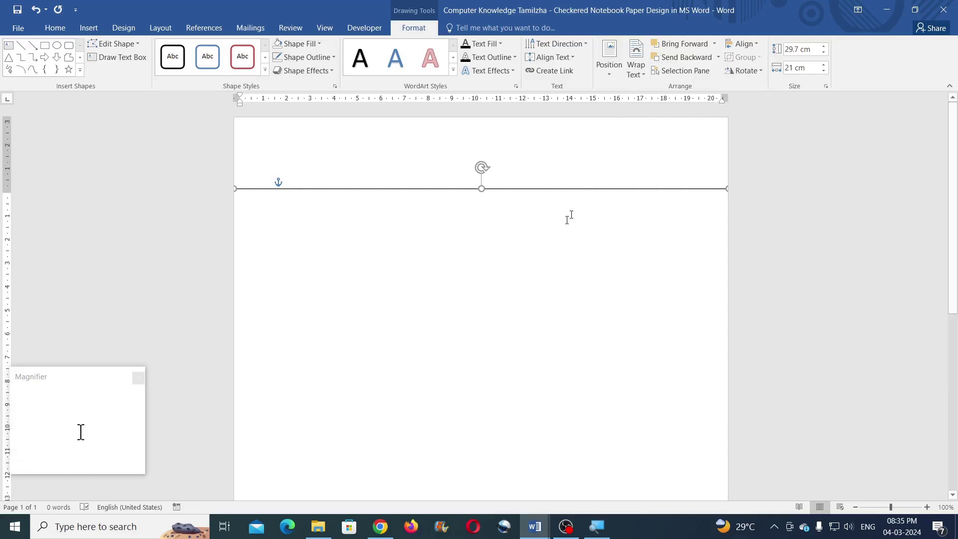
- Set the text box to In Front of Text and align it centre and top on the page
{"action": "left_click", "coordinate": [643, 76]}
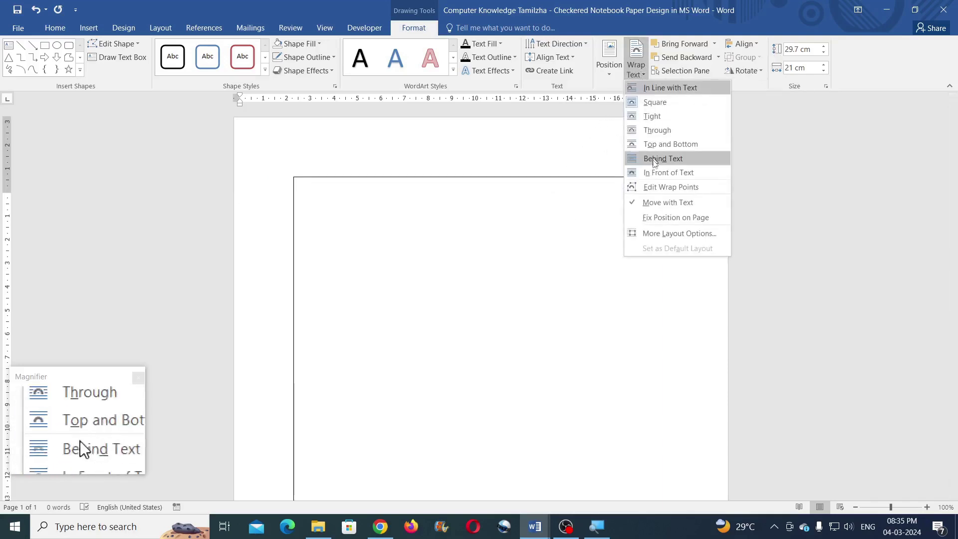
{"action": "left_click", "coordinate": [657, 175]}
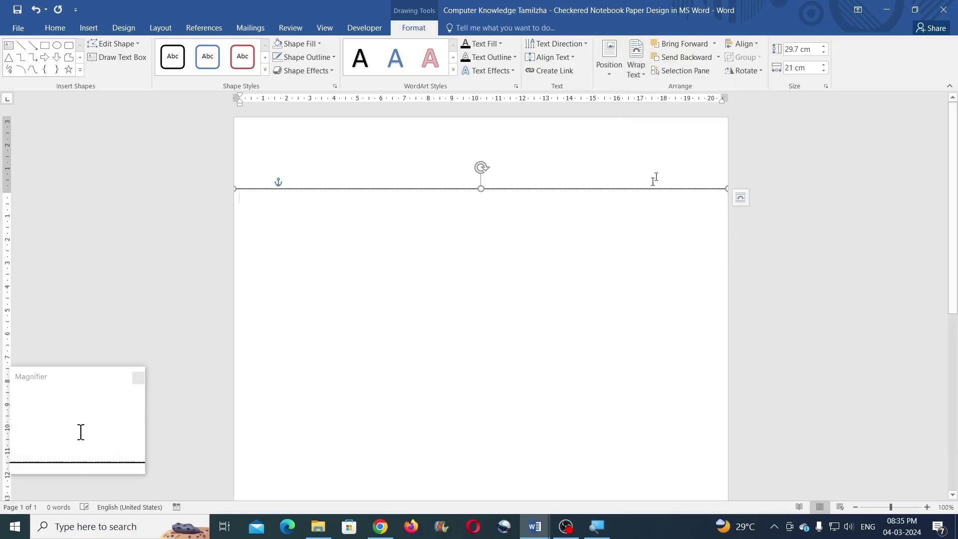
{"action": "left_click", "coordinate": [746, 48]}
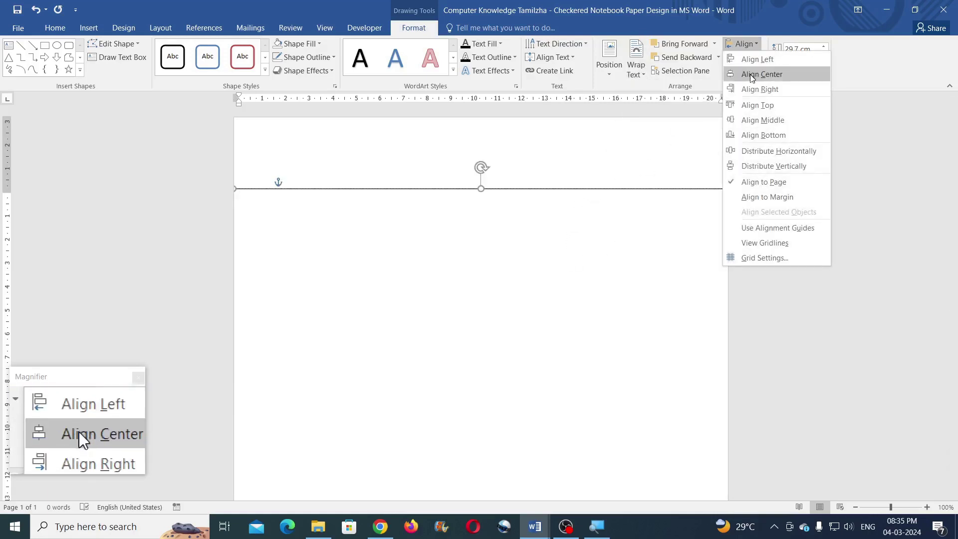
{"action": "left_click", "coordinate": [756, 74]}
{"action": "left_click", "coordinate": [754, 47]}
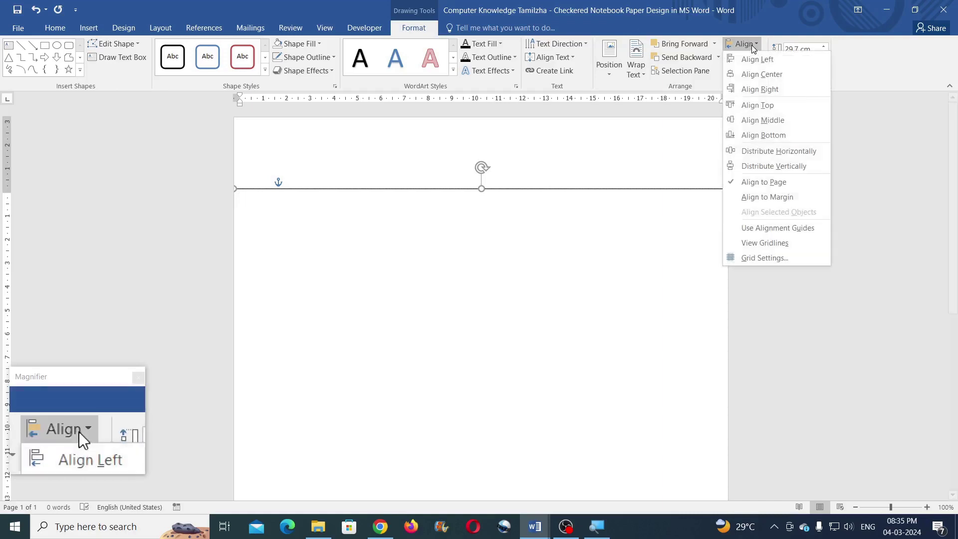
{"action": "left_click", "coordinate": [760, 120]}
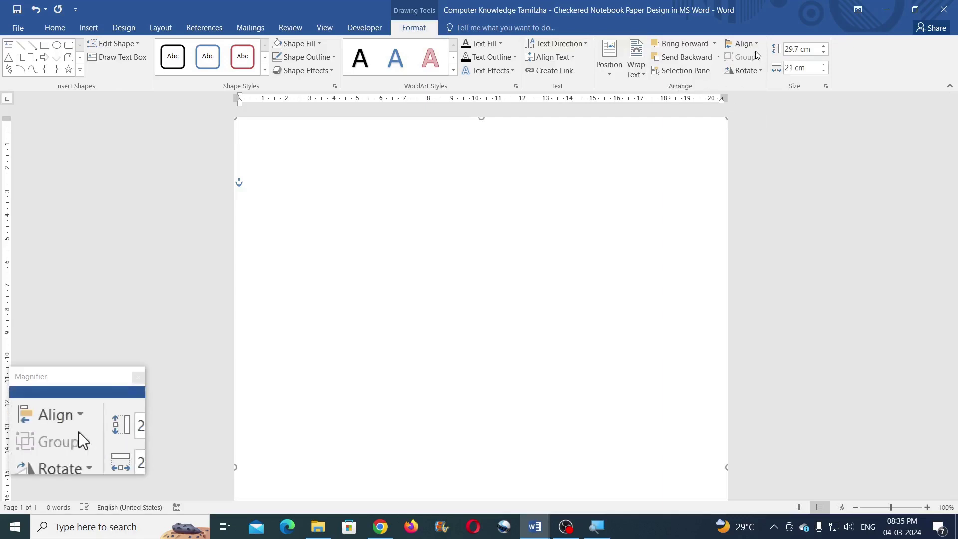
{"action": "left_click", "coordinate": [744, 44]}
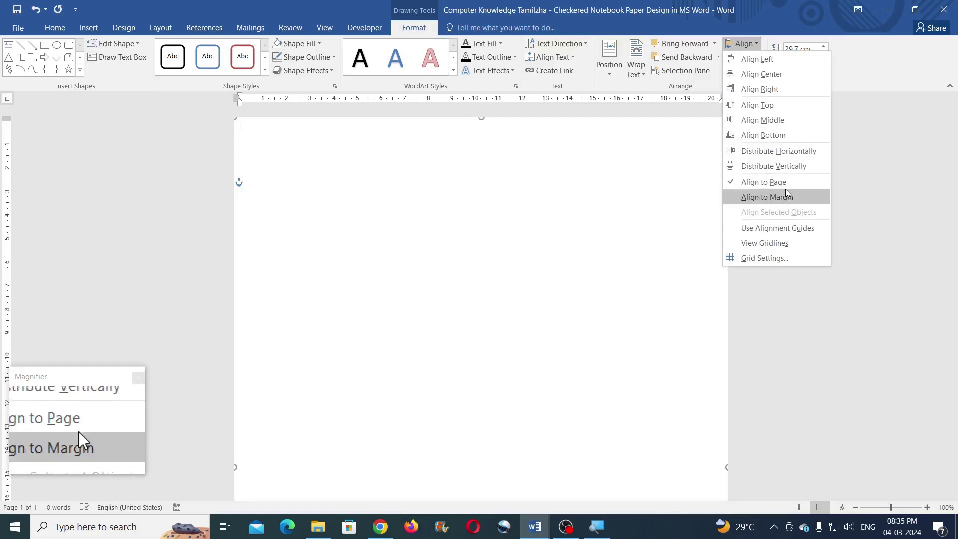
{"action": "left_click", "coordinate": [338, 162]}
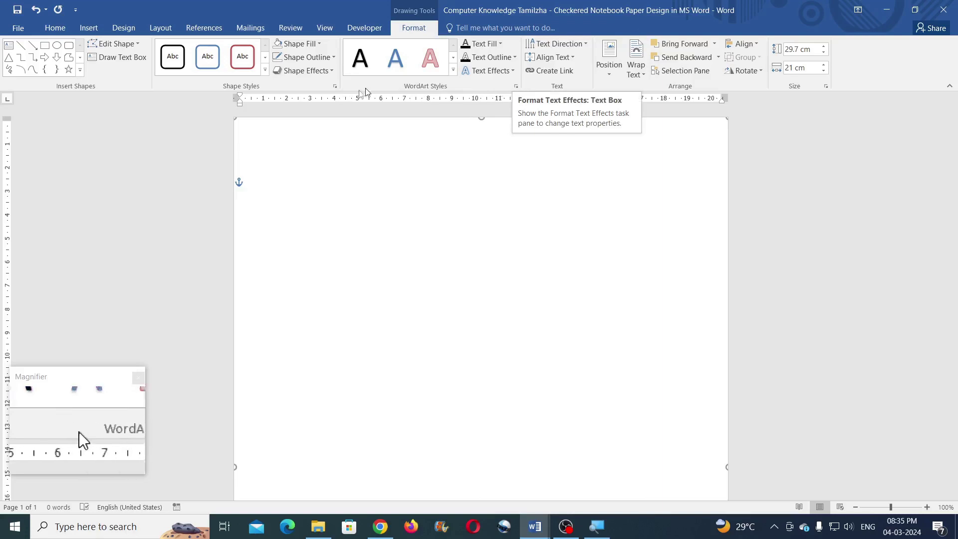
- In Format Shape's text layout settings, set the text box's left and right margins to 0 cm
{"action": "left_click", "coordinate": [334, 85]}
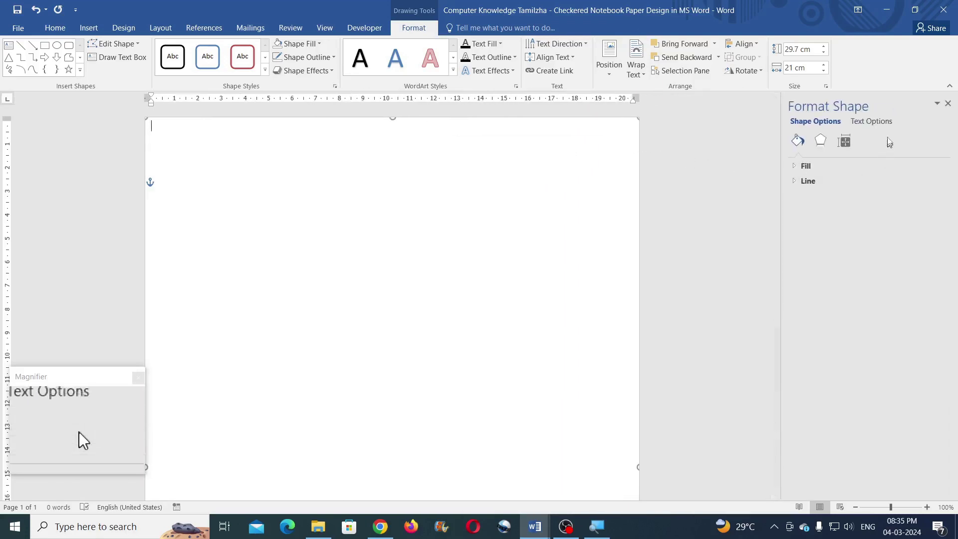
{"action": "left_click", "coordinate": [871, 122]}
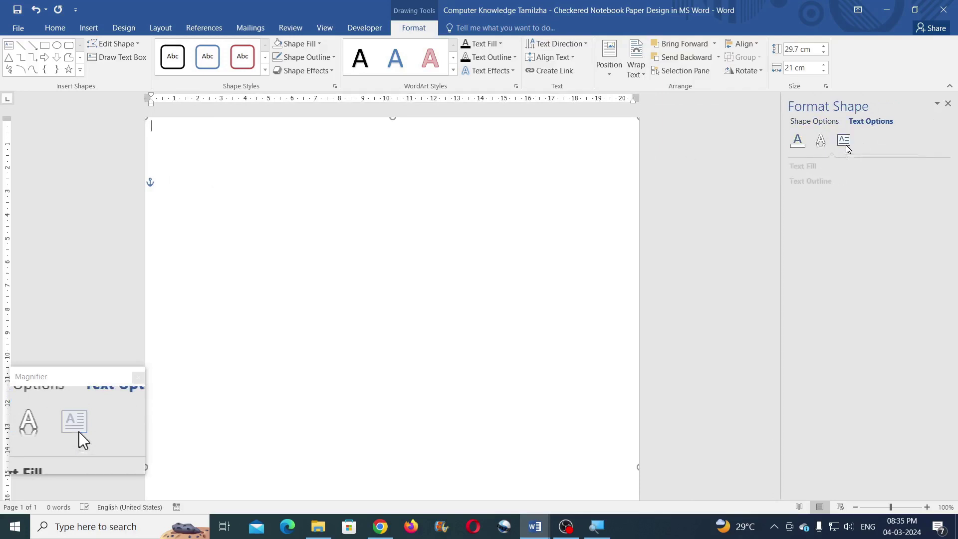
{"action": "left_click", "coordinate": [844, 140]}
{"action": "left_click_drag", "start_coordinate": [922, 245], "coordinate": [893, 248]}
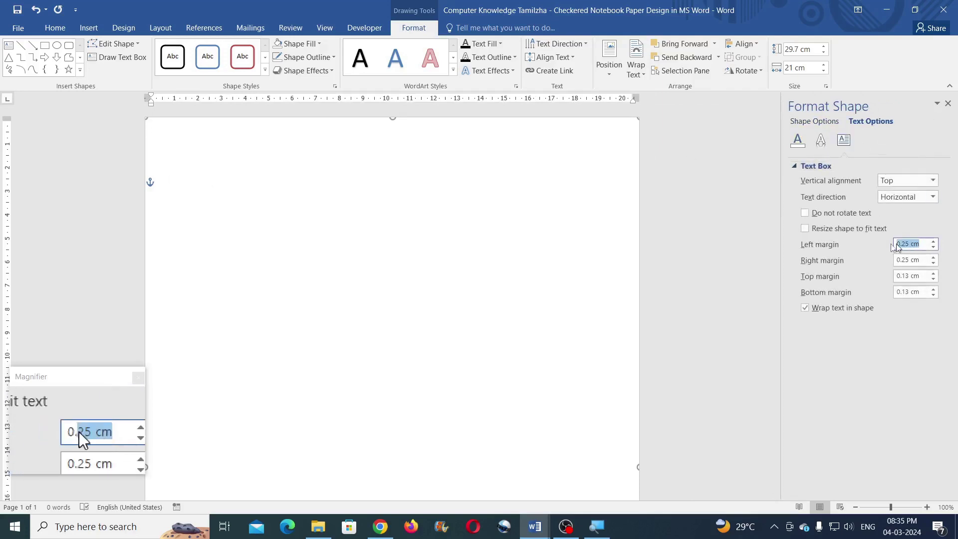
{"action": "type", "text": "0"}
{"action": "mouse_move", "coordinate": [922, 260]}
{"action": "left_mouse_down"}
{"action": "mouse_move", "coordinate": [893, 261]}
{"action": "mouse_move", "coordinate": [893, 294]}
{"action": "left_mouse_up"}
{"action": "type", "text": "000"}
{"action": "left_click", "coordinate": [948, 104]}
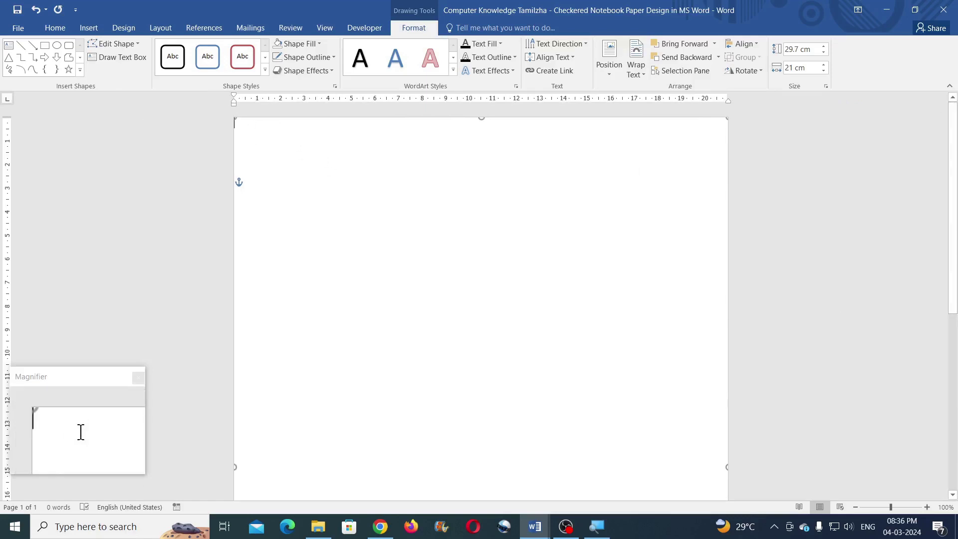
- Insert a table with 21 columns and 30 rows into the text box
{"action": "left_click", "coordinate": [81, 34]}
{"action": "left_click", "coordinate": [93, 70]}
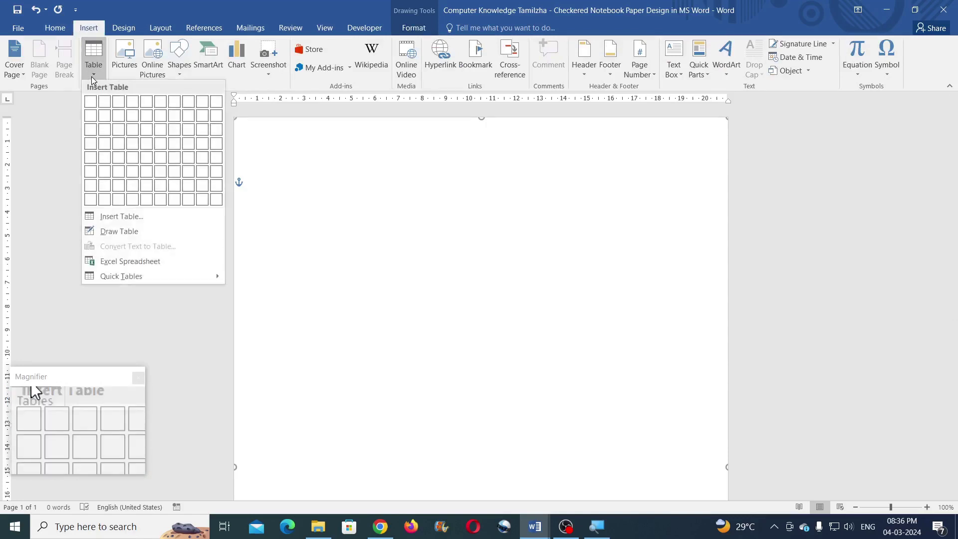
{"action": "left_click", "coordinate": [116, 218]}
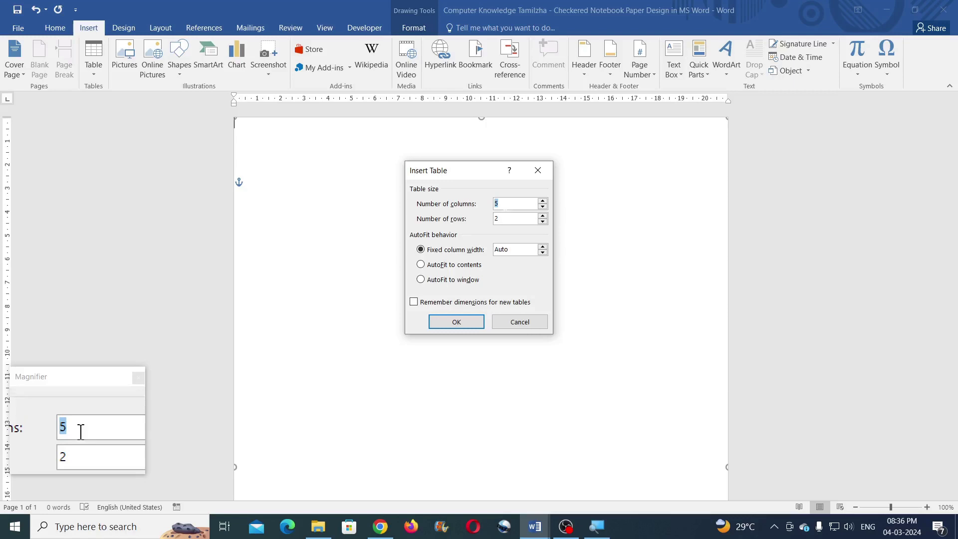
{"action": "type", "text": "21"}
{"action": "left_click_drag", "start_coordinate": [500, 219], "coordinate": [487, 221]}
{"action": "type", "text": "30"}
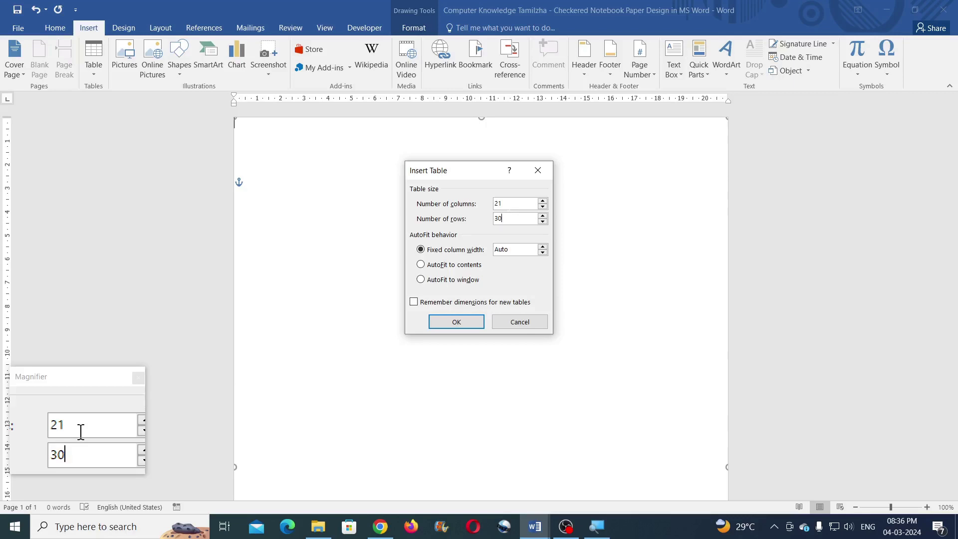
{"action": "left_click", "coordinate": [466, 324]}
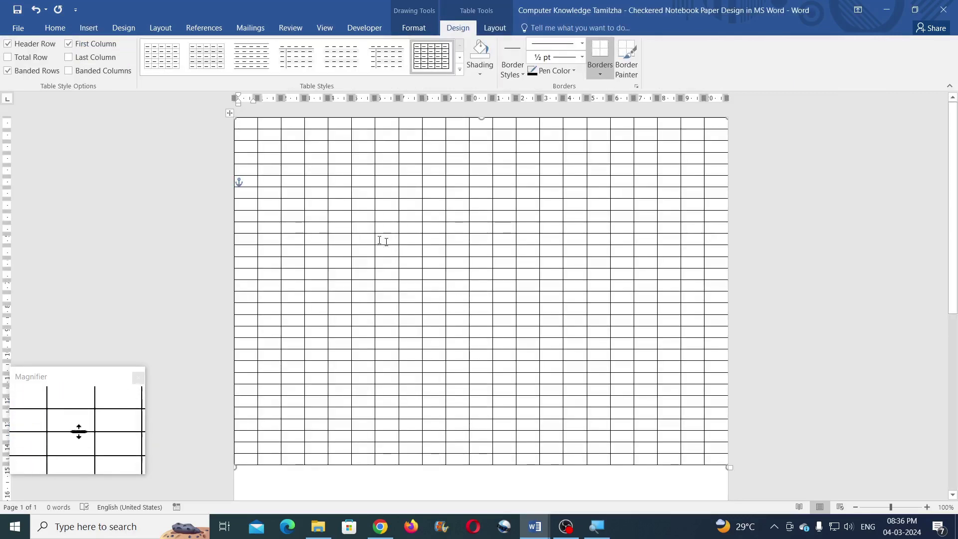
- Select the whole table and change every row height from 0.47 cm to 1 cm
{"action": "scroll", "coordinate": [317, 195], "scroll_direction": "down", "scroll_amount": 5}
{"action": "scroll", "coordinate": [387, 223], "scroll_direction": "up", "scroll_amount": 5}
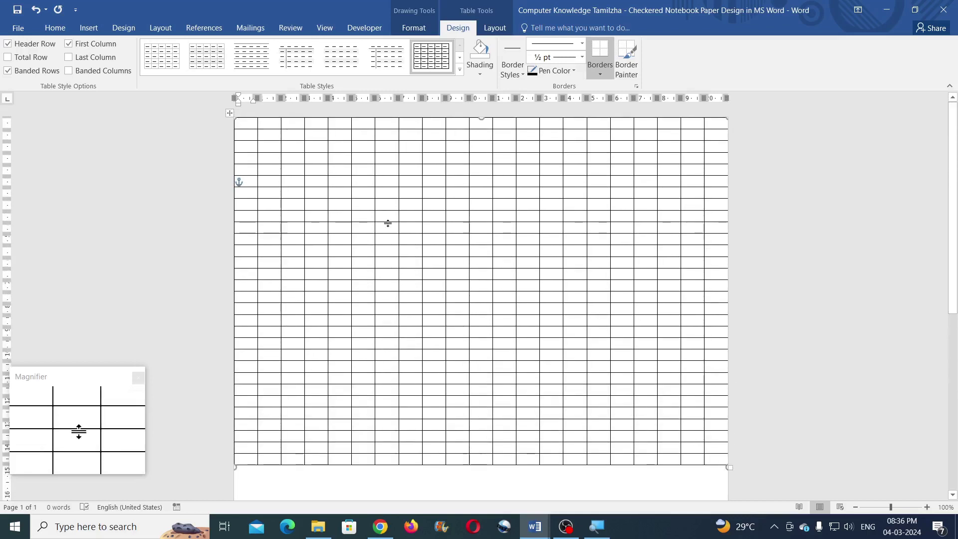
{"action": "left_click", "coordinate": [495, 28]}
{"action": "left_click", "coordinate": [20, 79]}
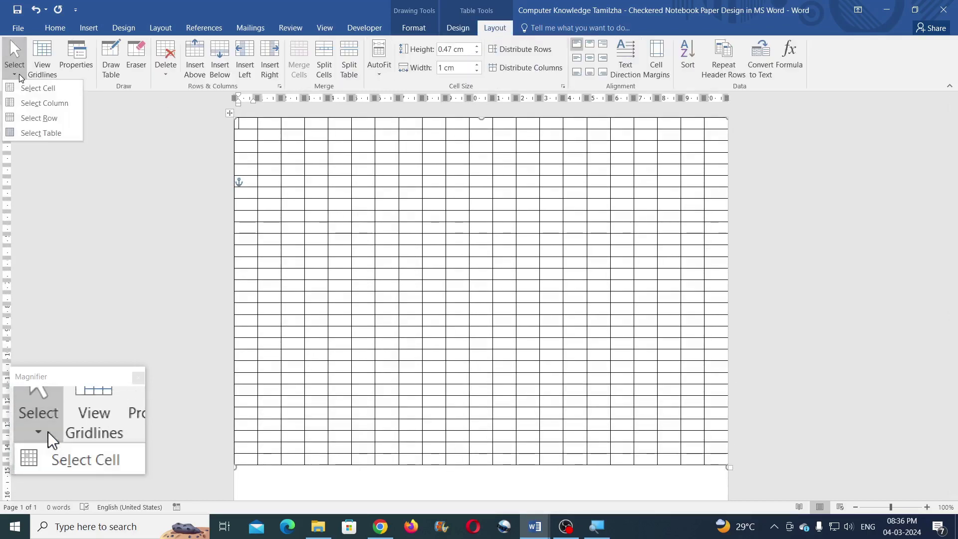
{"action": "left_click", "coordinate": [27, 132]}
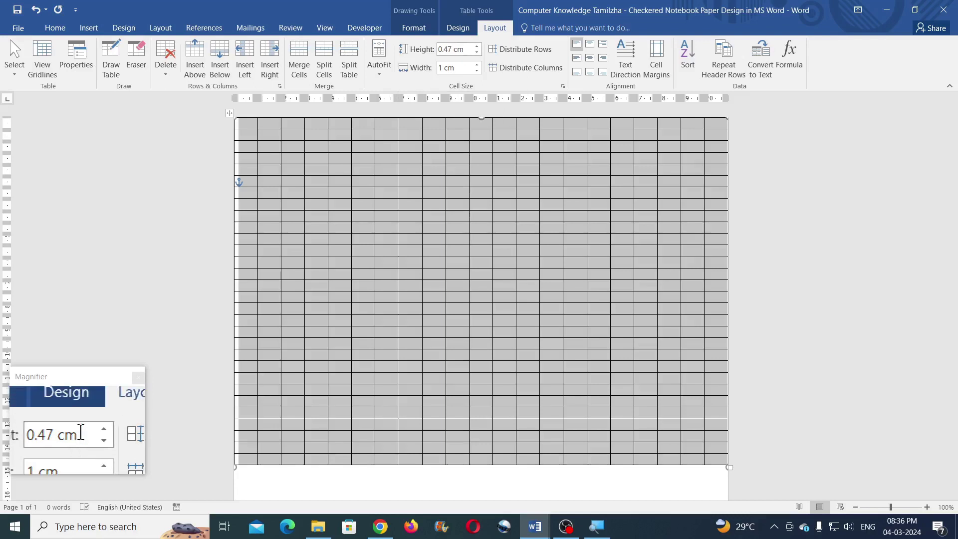
{"action": "left_click", "coordinate": [464, 49]}
{"action": "type", "text": "1"}
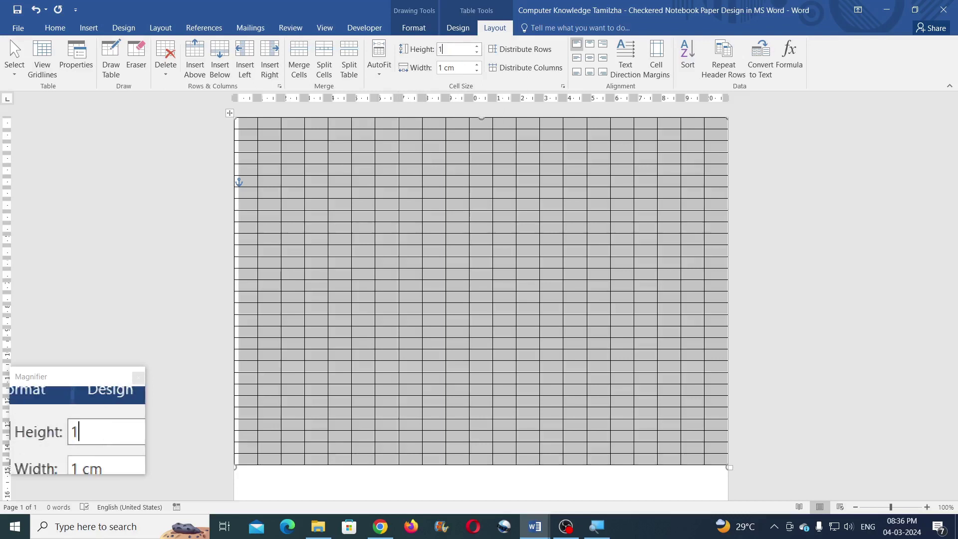
{"action": "key", "text": "Return"}
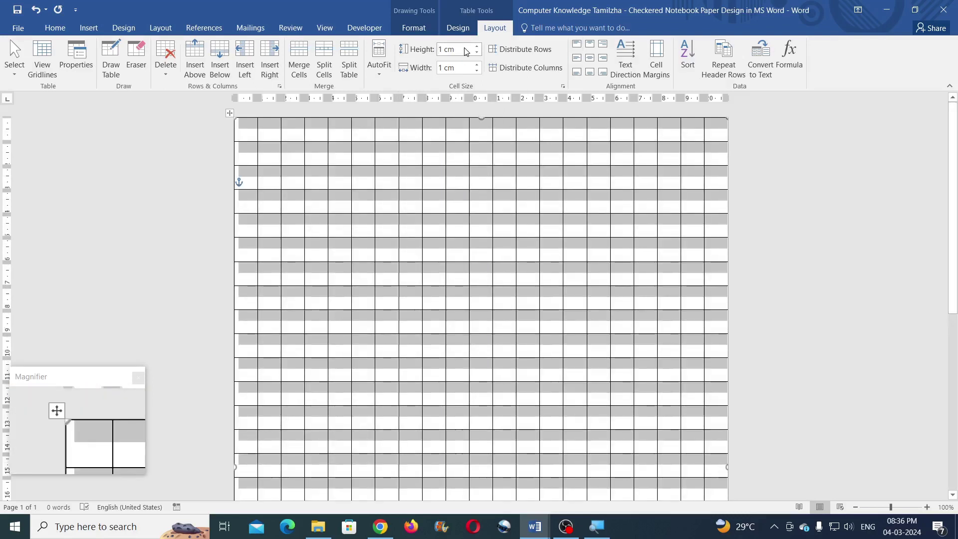
{"action": "scroll", "coordinate": [413, 157], "scroll_direction": "down", "scroll_amount": 10}
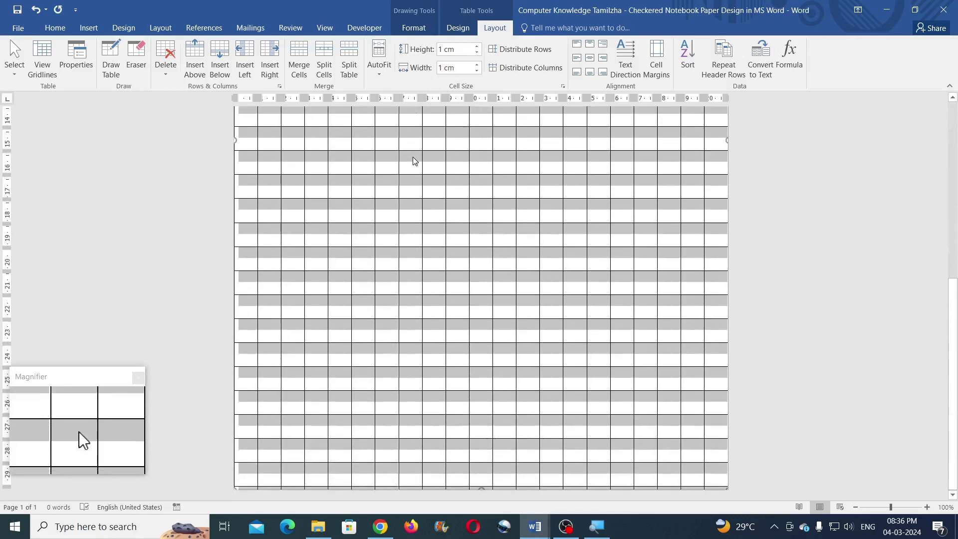
{"action": "scroll", "coordinate": [414, 160], "scroll_direction": "up", "scroll_amount": 5}
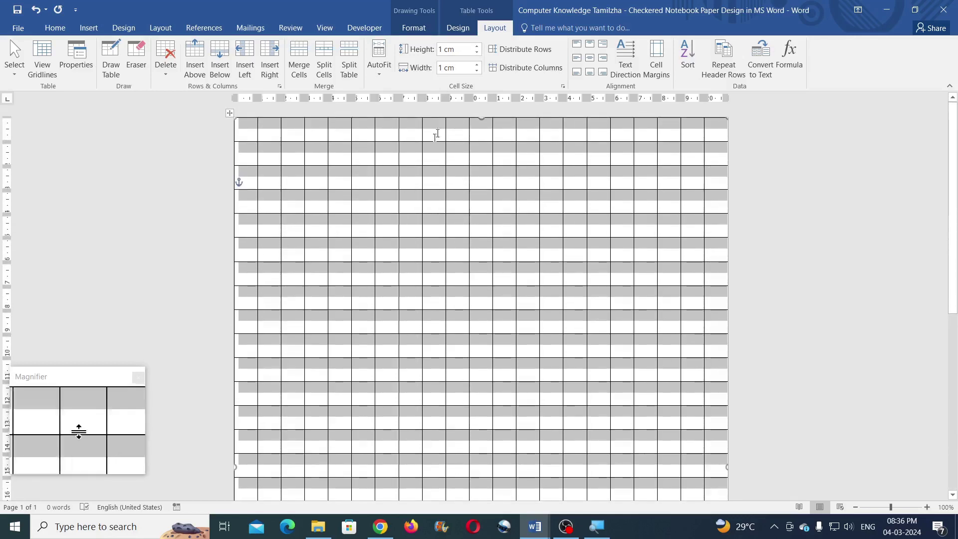
{"action": "left_click", "coordinate": [460, 30]}
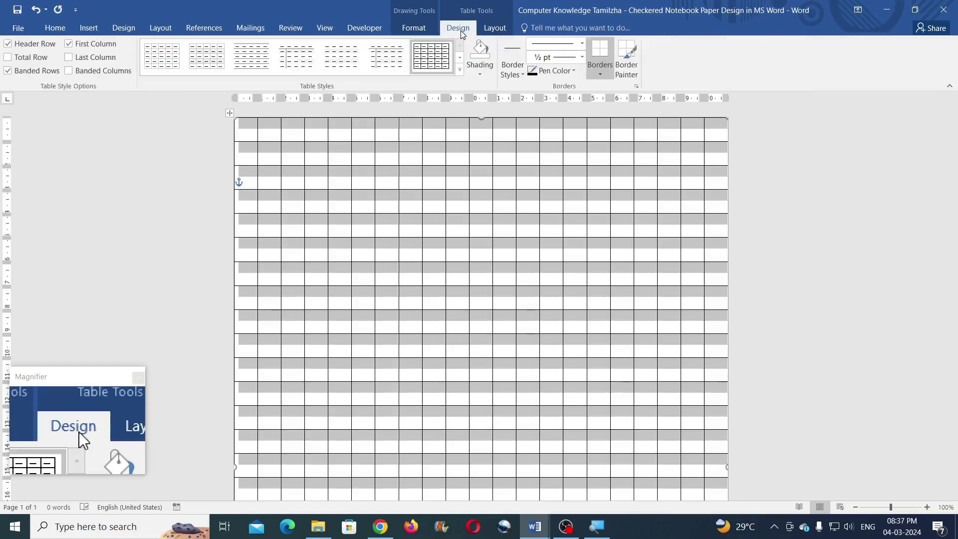
- Set the border pen colour to custom teal RGB 28, 179, 200
{"action": "left_click", "coordinate": [573, 72]}
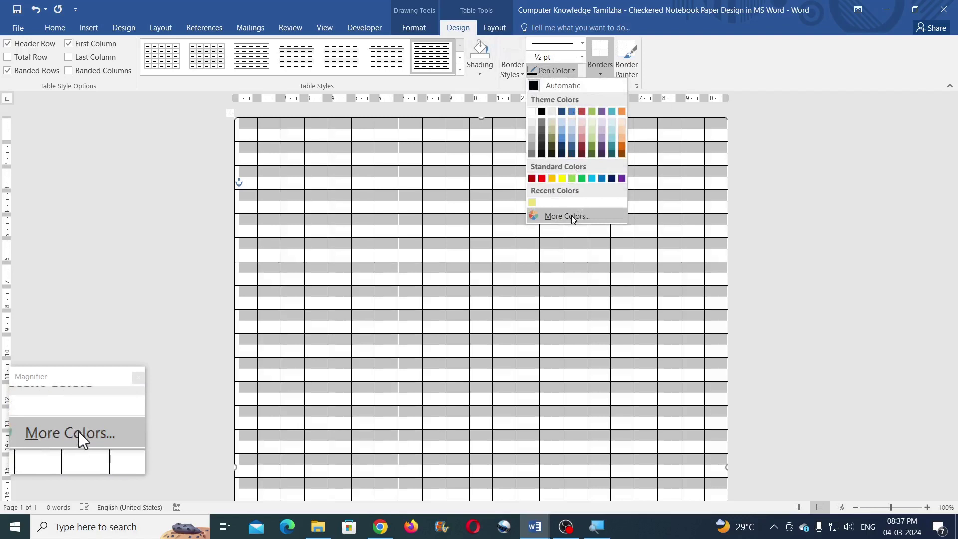
{"action": "left_click", "coordinate": [564, 216]}
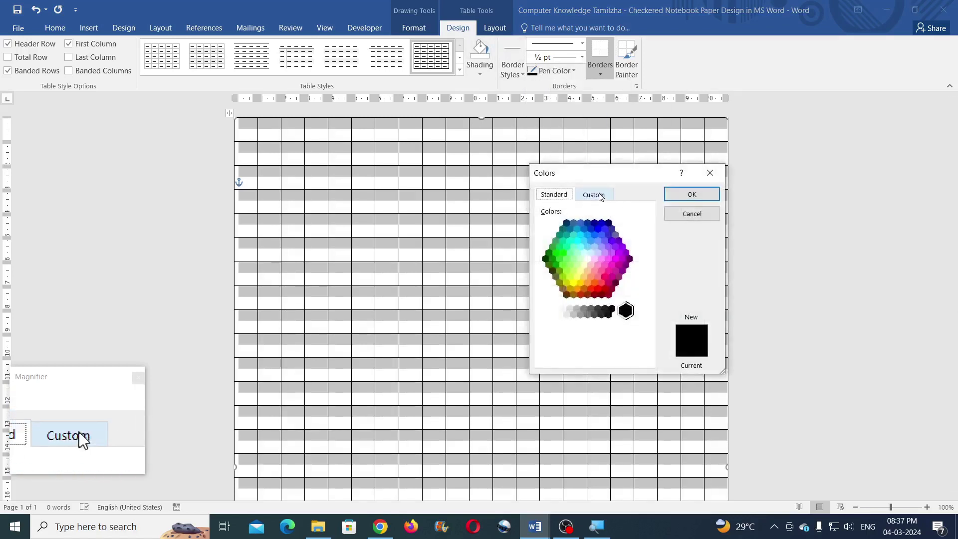
{"action": "left_click", "coordinate": [602, 194]}
{"action": "double_click", "coordinate": [597, 312]}
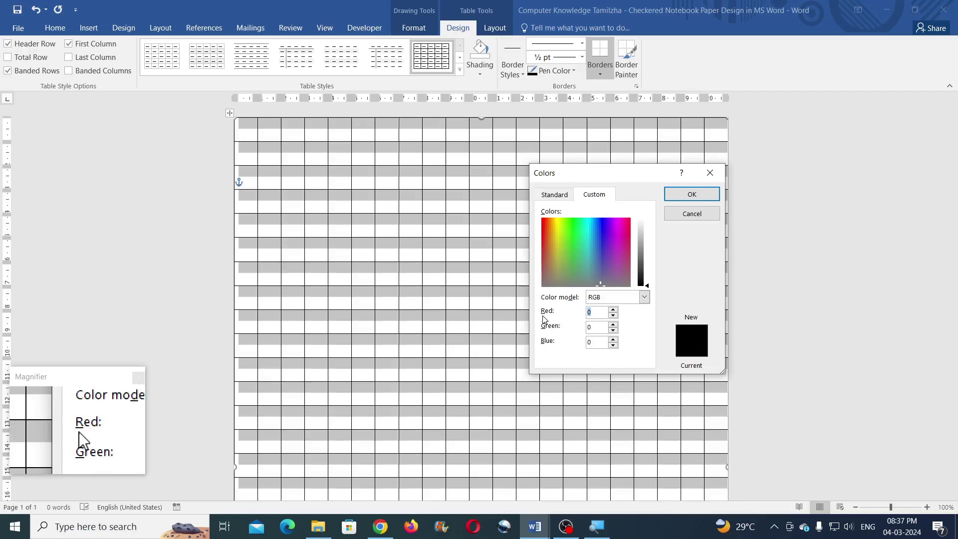
{"action": "type", "text": "28"}
{"action": "double_click", "coordinate": [595, 328]}
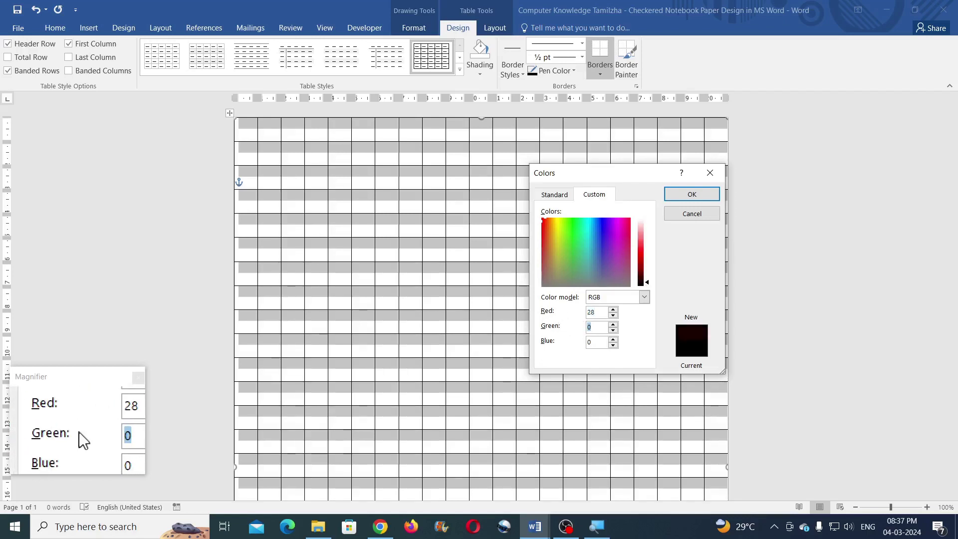
{"action": "type", "text": "179"}
{"action": "double_click", "coordinate": [594, 343]}
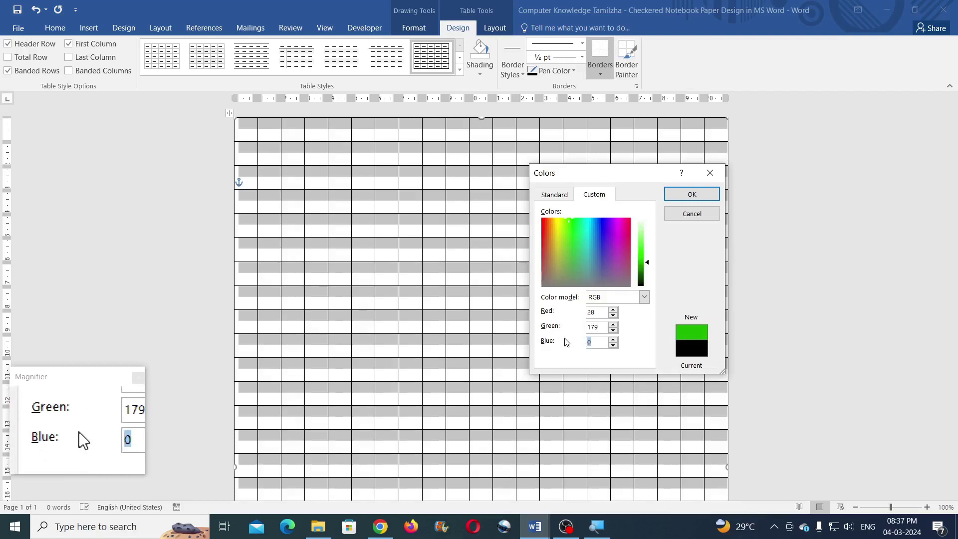
{"action": "type", "text": "200"}
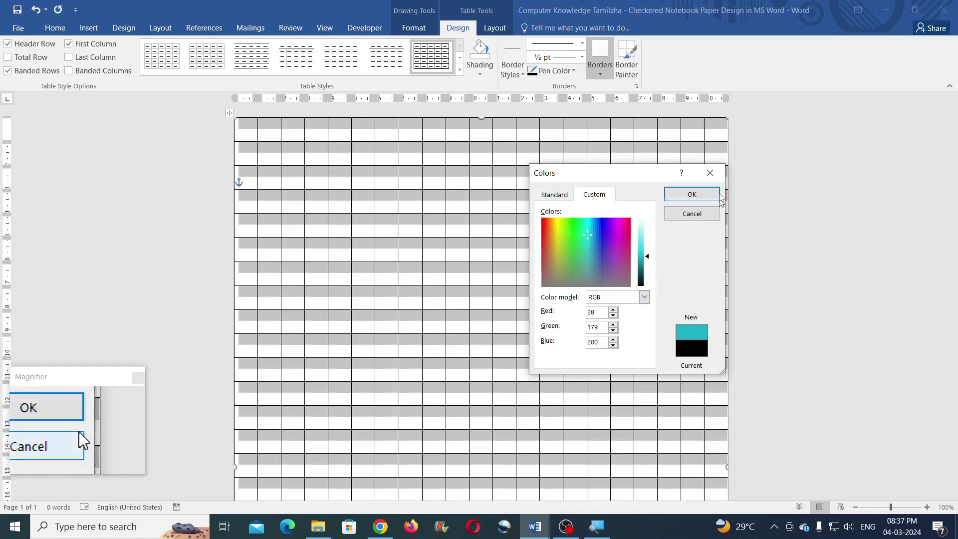
{"action": "left_click", "coordinate": [694, 194]}
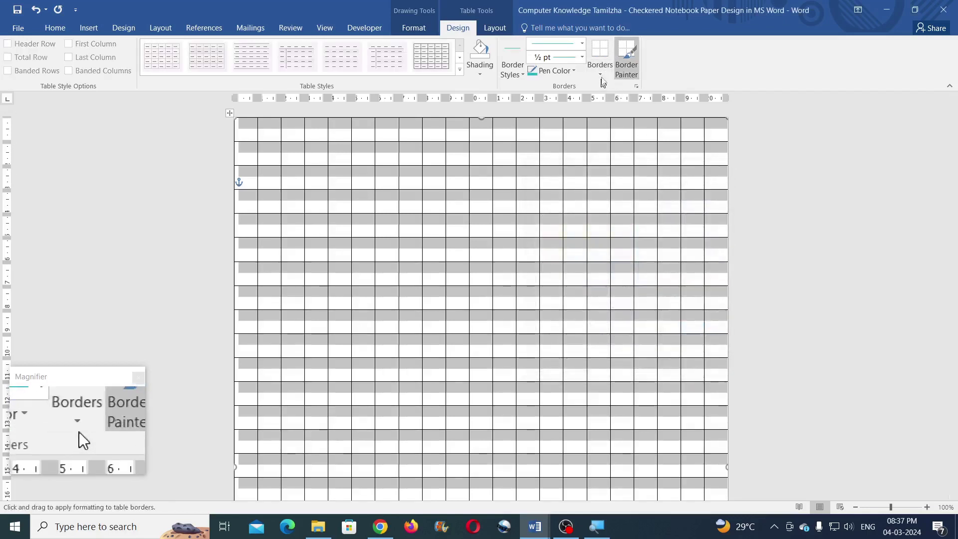
- Apply All Borders in teal to the table, then deselect it to view the grid
{"action": "left_click", "coordinate": [601, 75]}
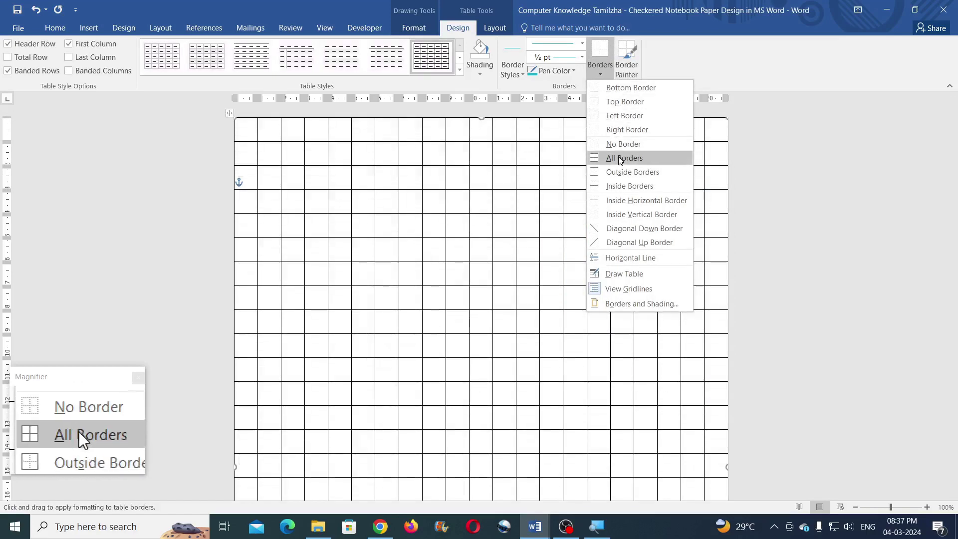
{"action": "left_click", "coordinate": [624, 158]}
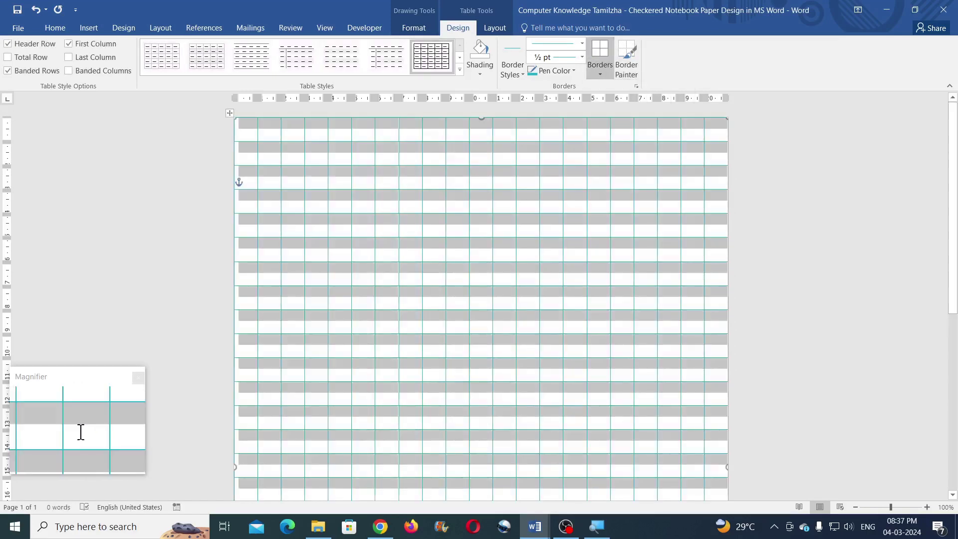
{"action": "left_click", "coordinate": [602, 138]}
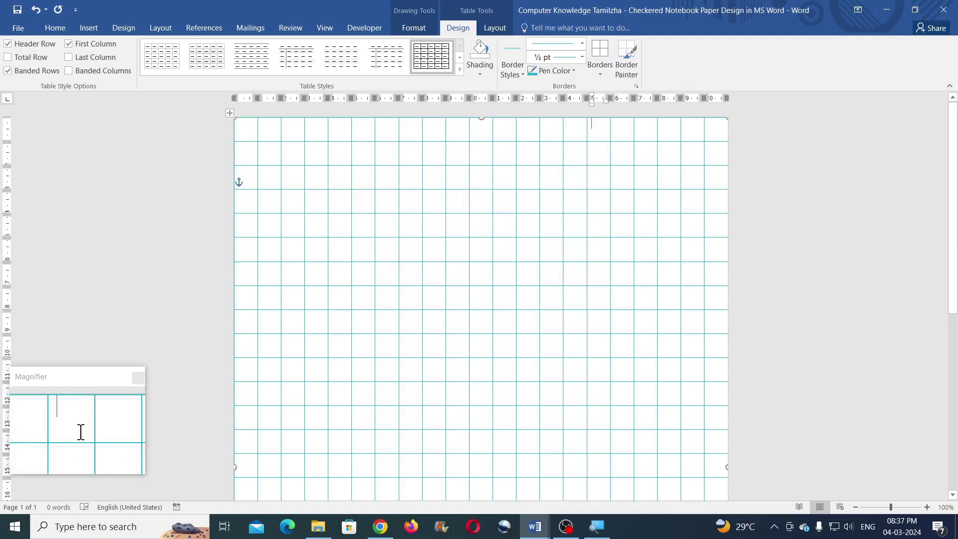
{"action": "left_click", "coordinate": [750, 142]}
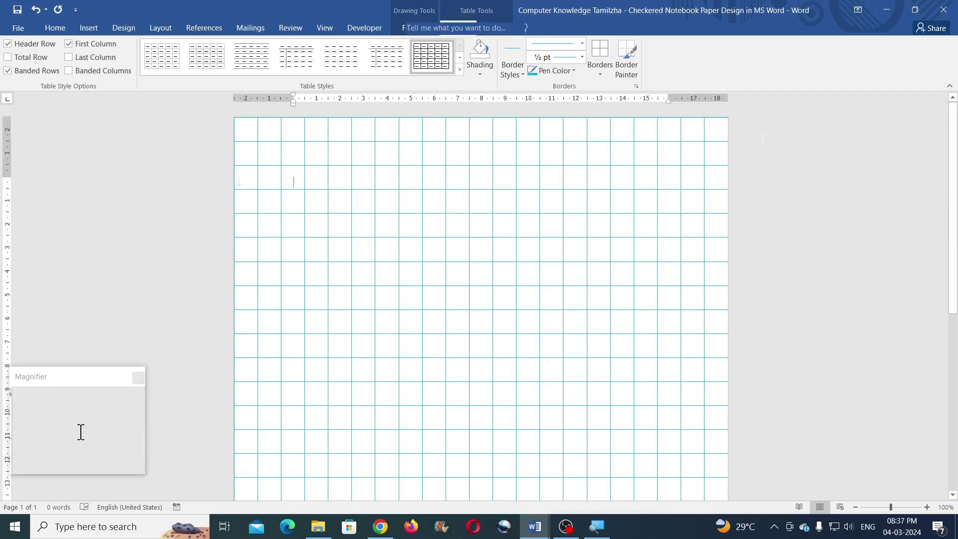